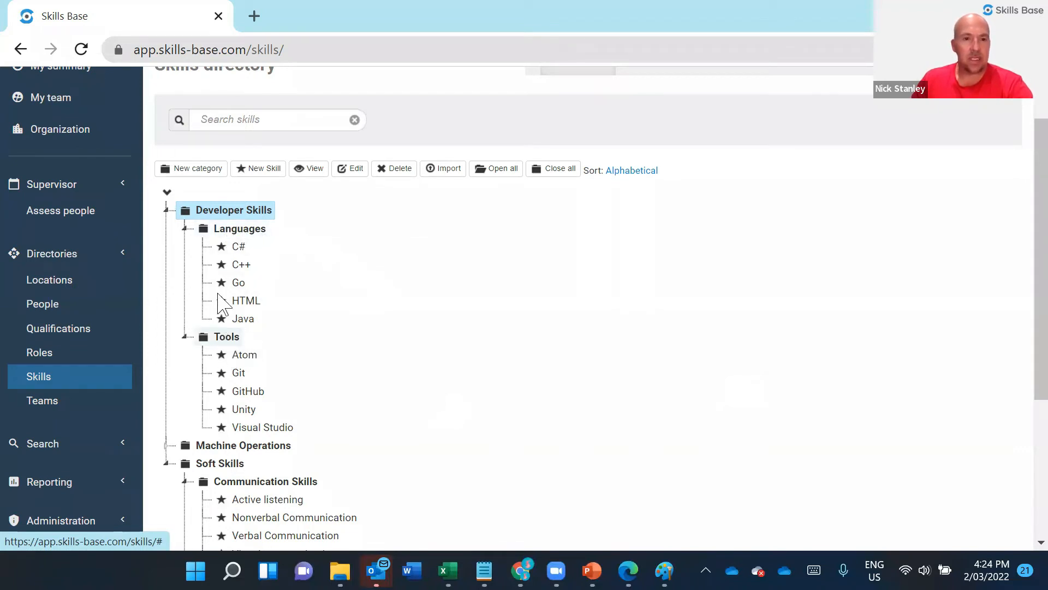
- Add a top-level skill category named "New York Development Team" with its parent category set to (none), and save it
click(190, 169)
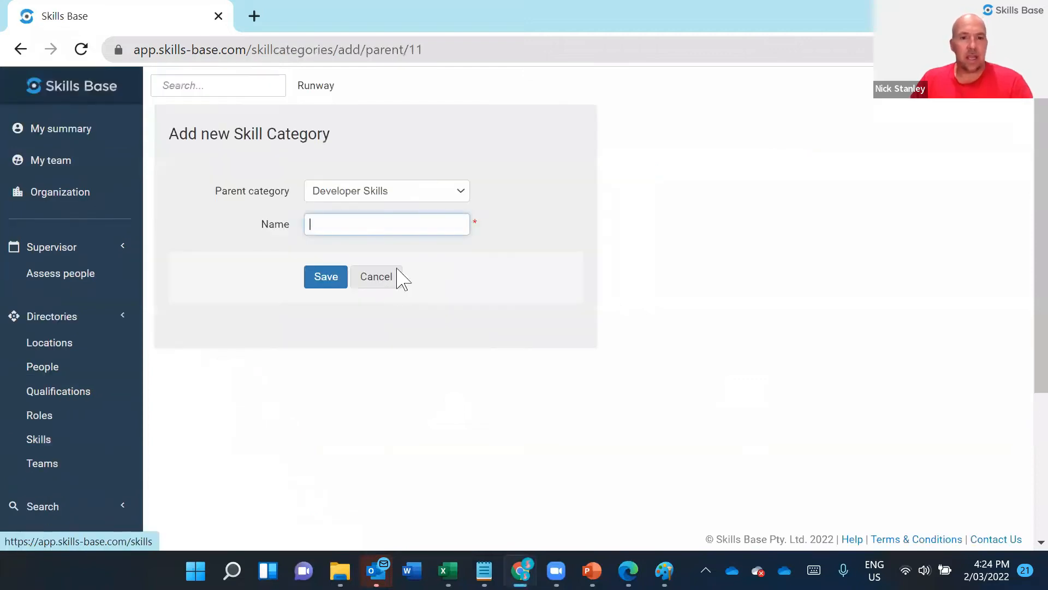
click(409, 197)
click(388, 208)
click(377, 223)
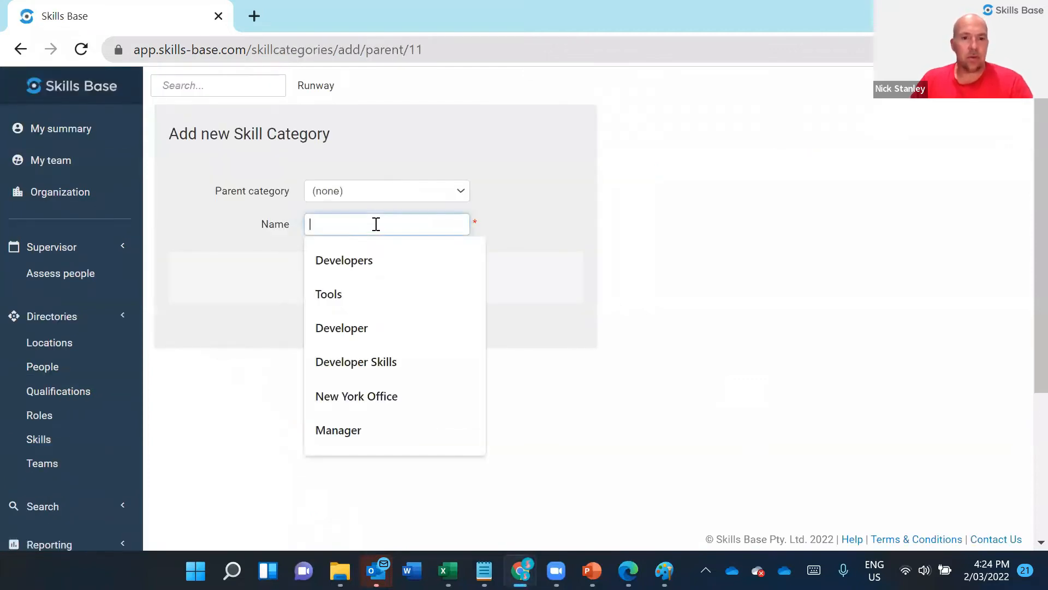
text(New )
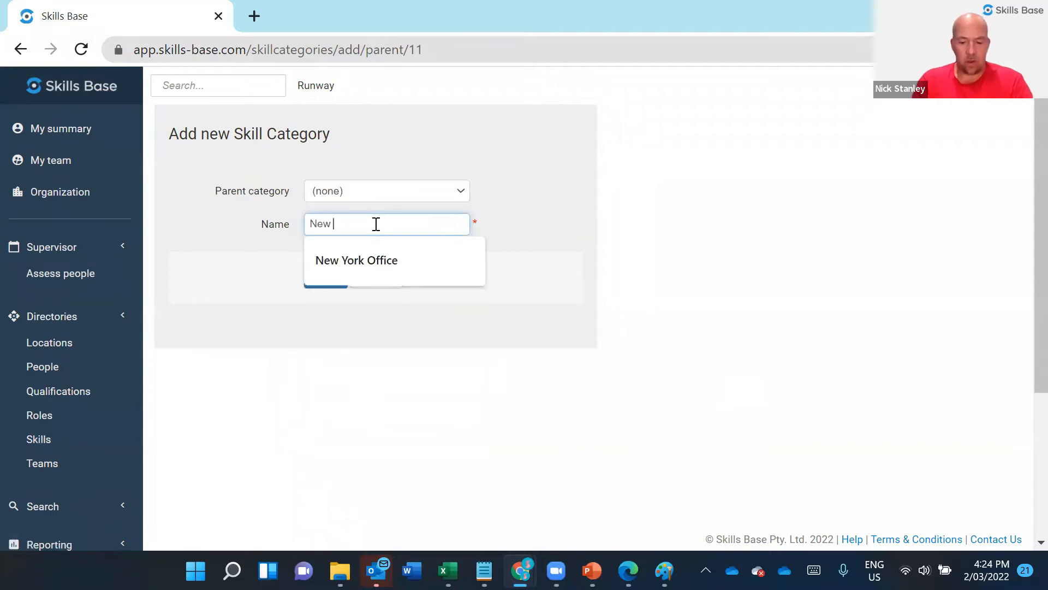
text(York Dev)
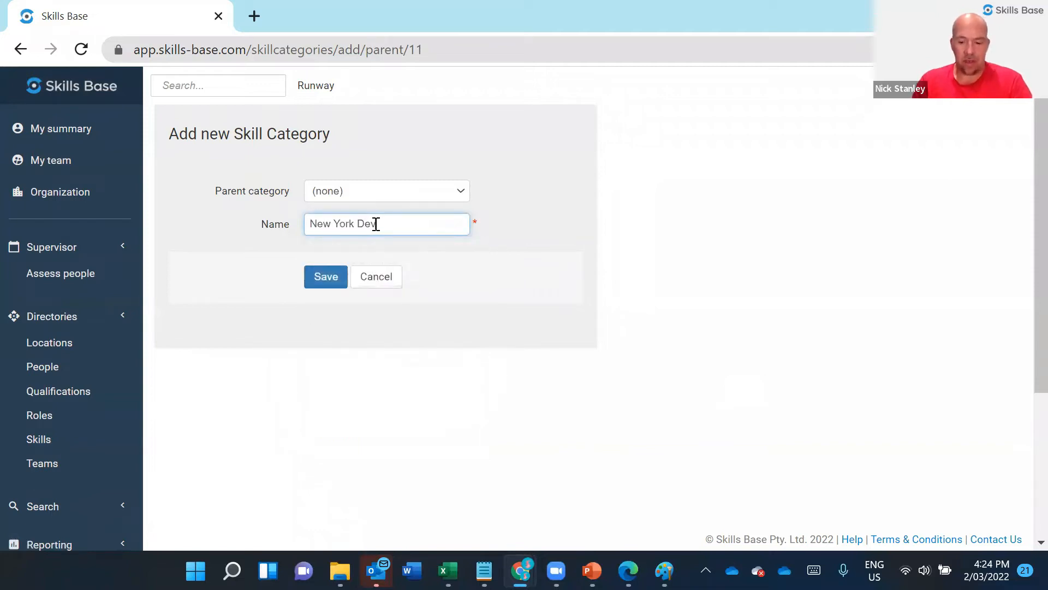
text(elopment Team)
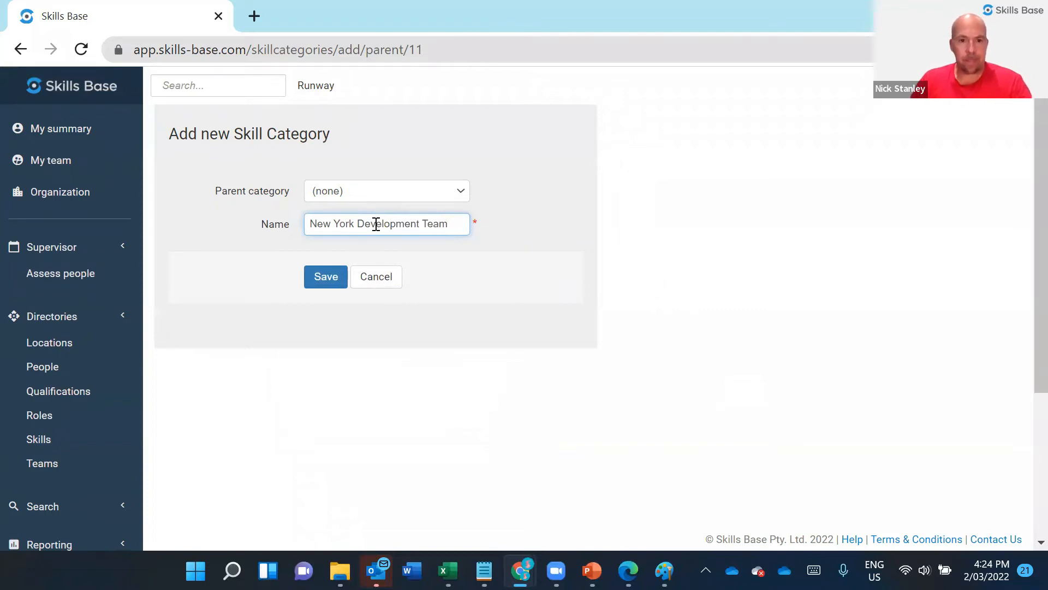
click(328, 277)
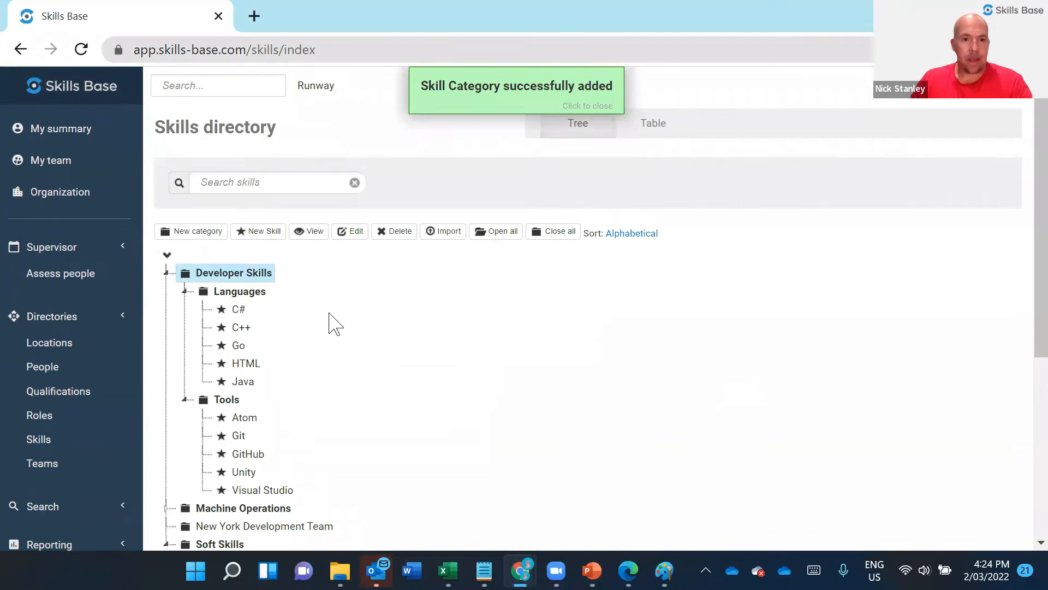
- Add another skill category named "Denver Development Team" with its parent category set to (none), and save it
scroll(329, 323, down, 6)
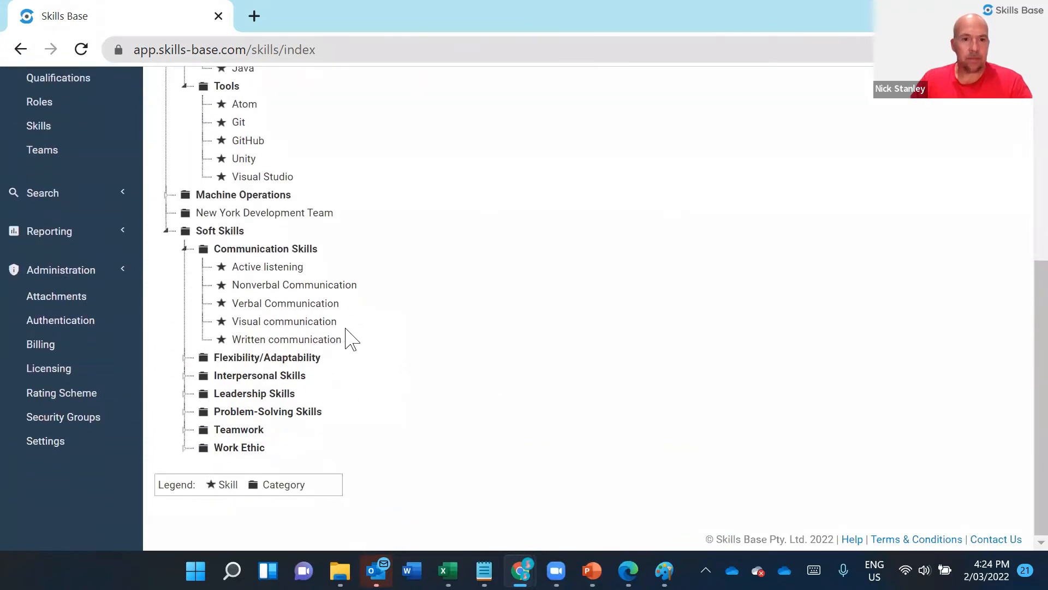
scroll(344, 333, up, 1)
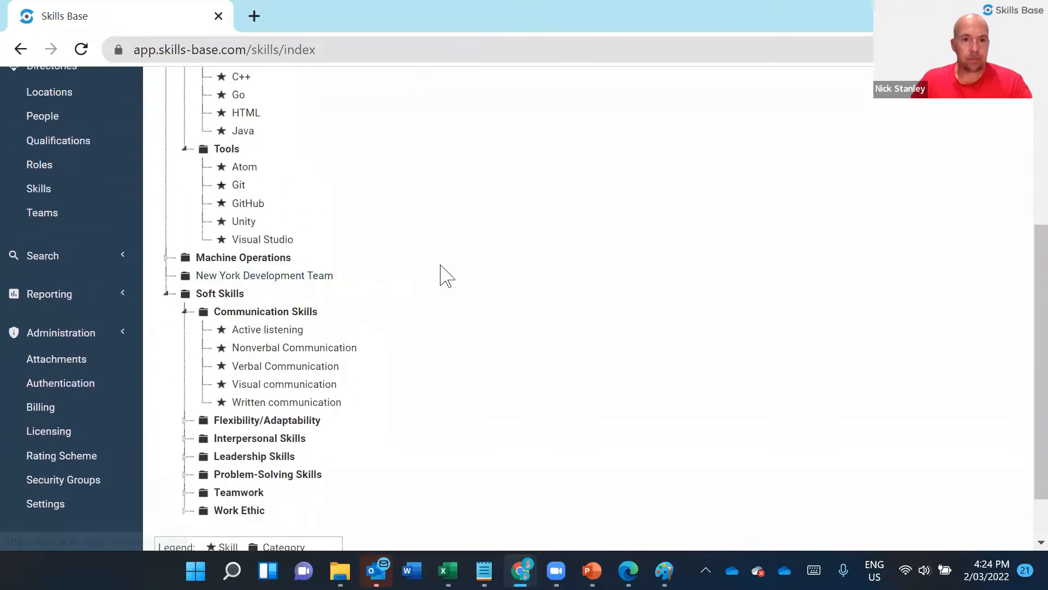
scroll(449, 273, up, 3)
scroll(459, 270, up, 2)
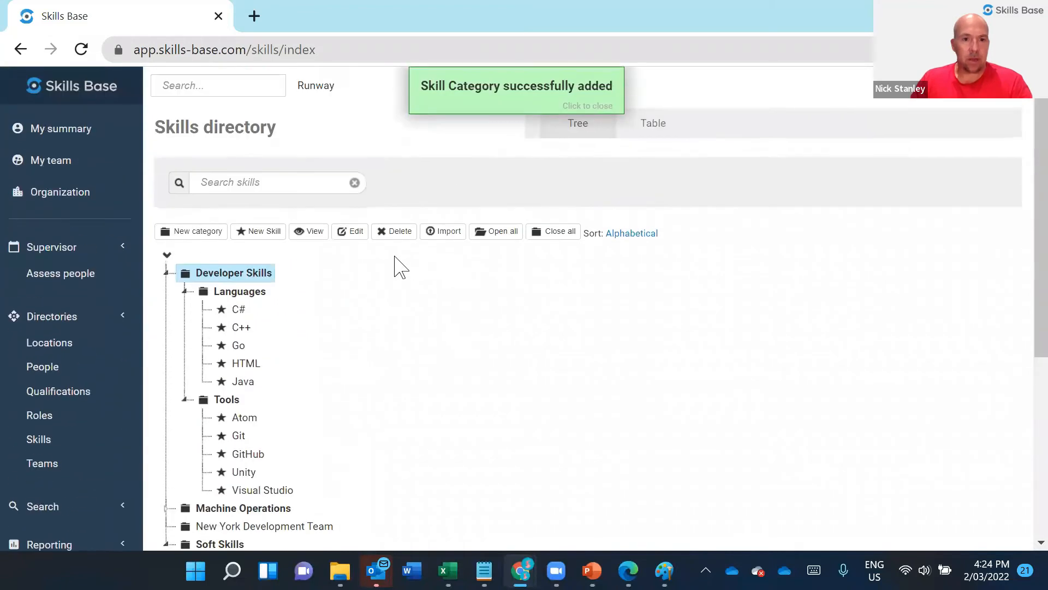
click(209, 236)
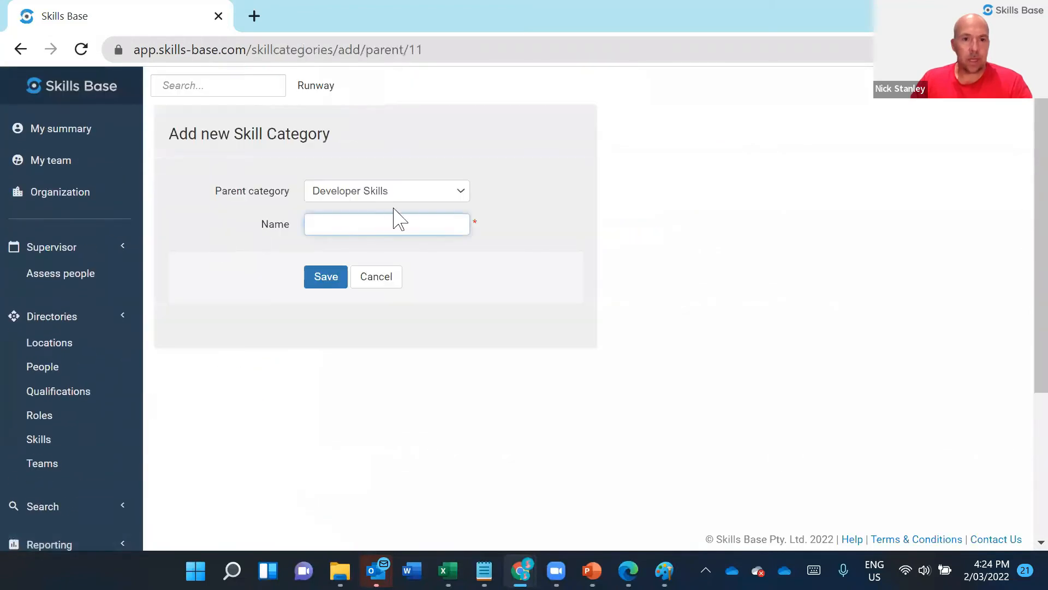
click(413, 198)
click(386, 210)
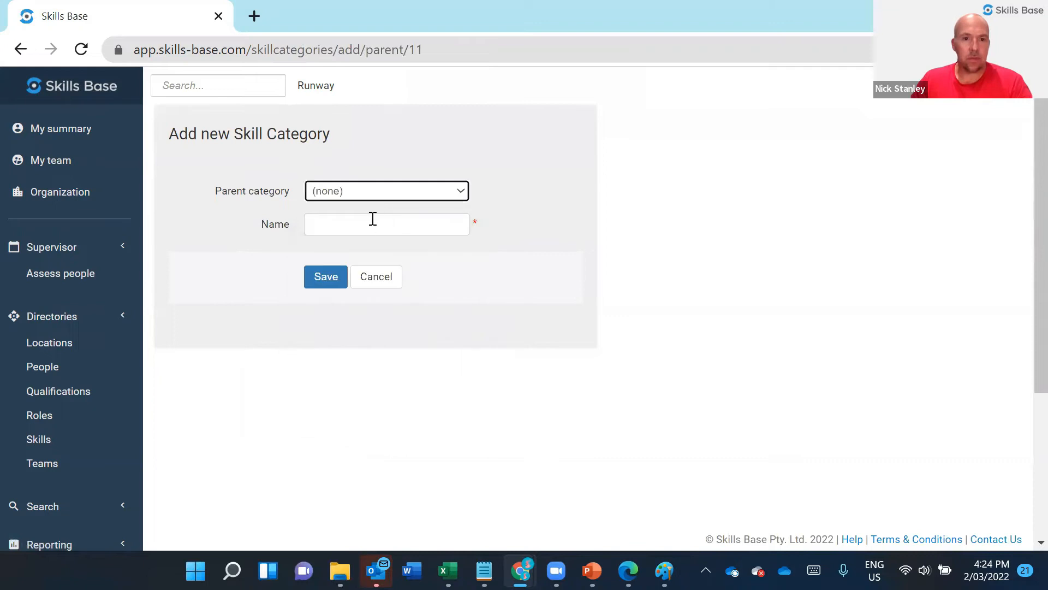
click(373, 219)
text(Denver)
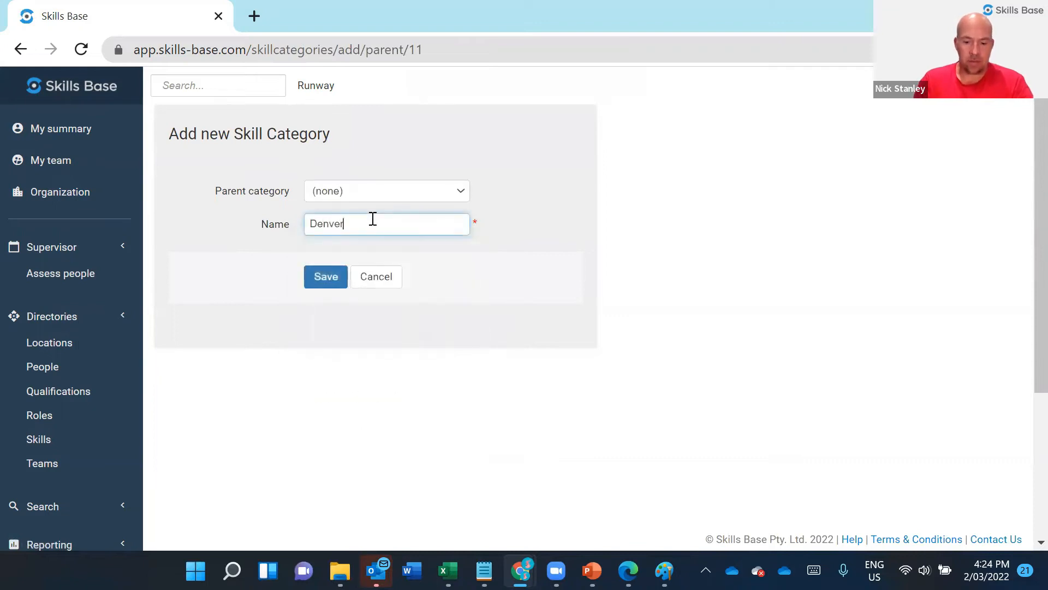
text( Develop)
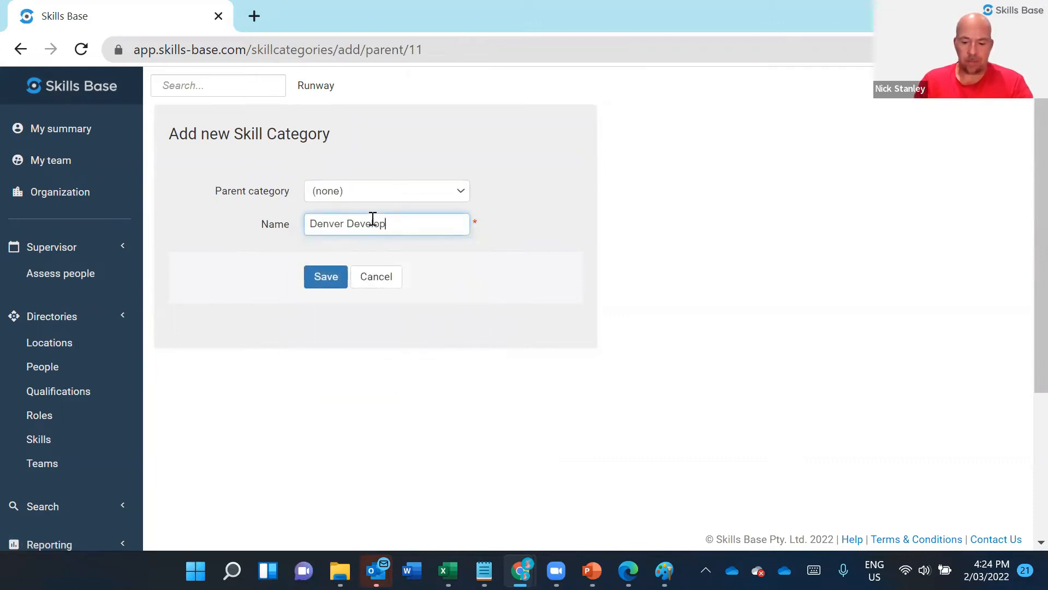
text(mnet)
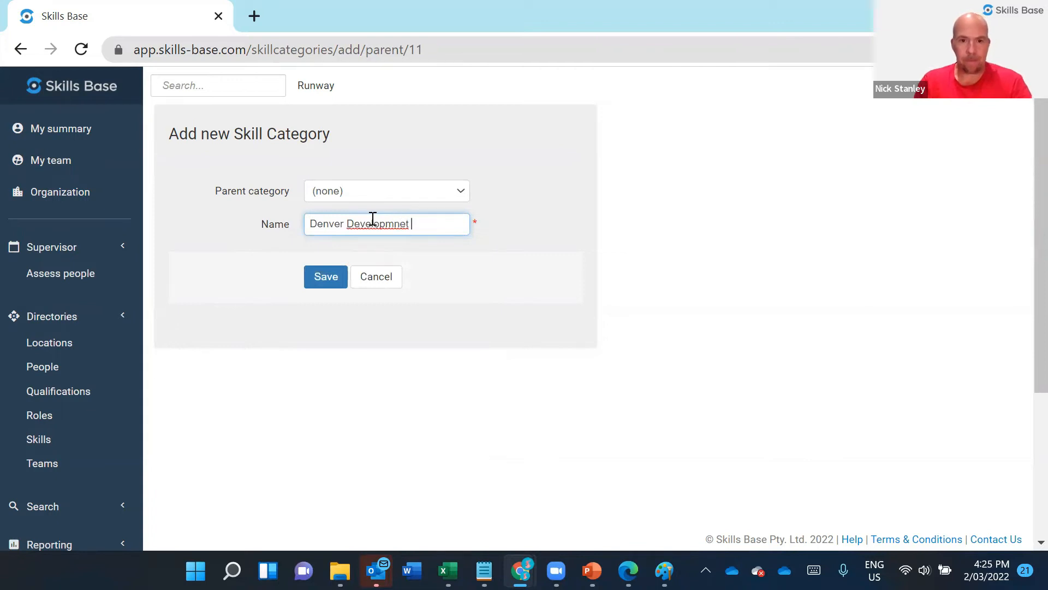
key(BackSpace)
key(BackSpace)
key(BackSpace)
text(ent )
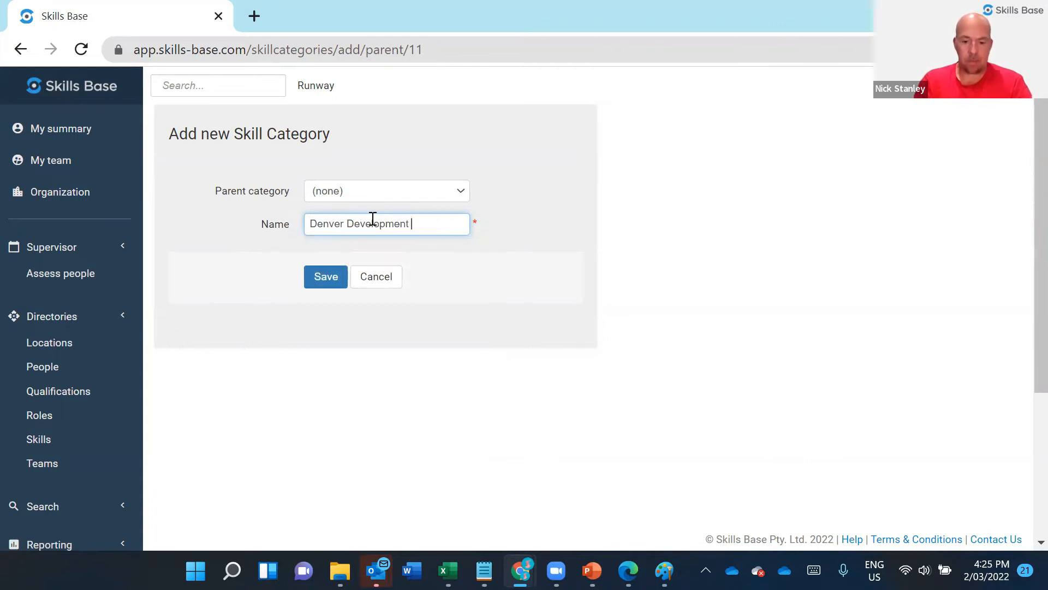
text(Team)
click(334, 283)
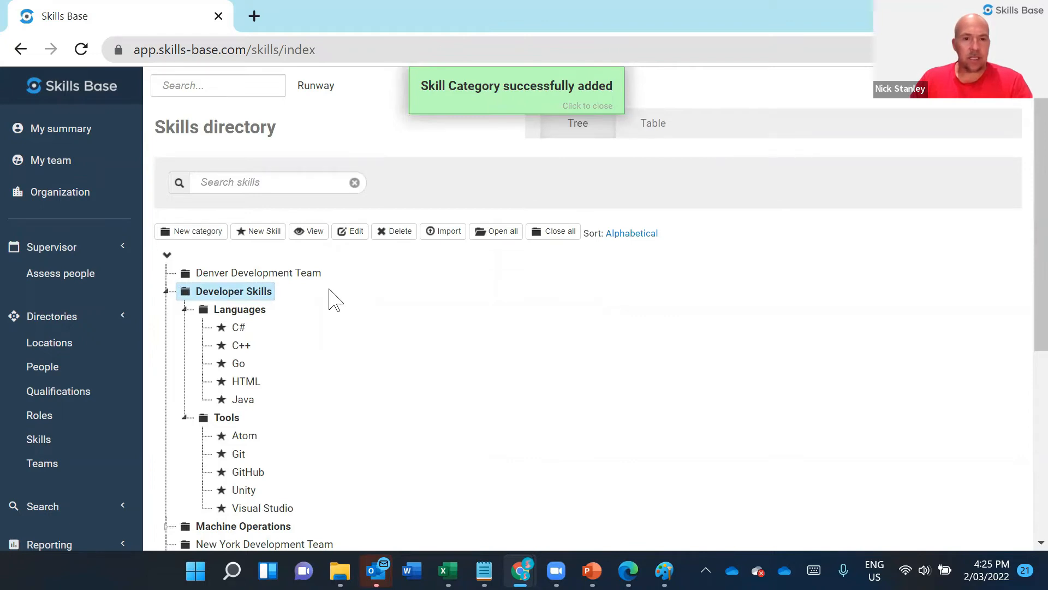
- Add a new skill named "C++" to the Denver Development Team category and save it
scroll(334, 299, down, 1)
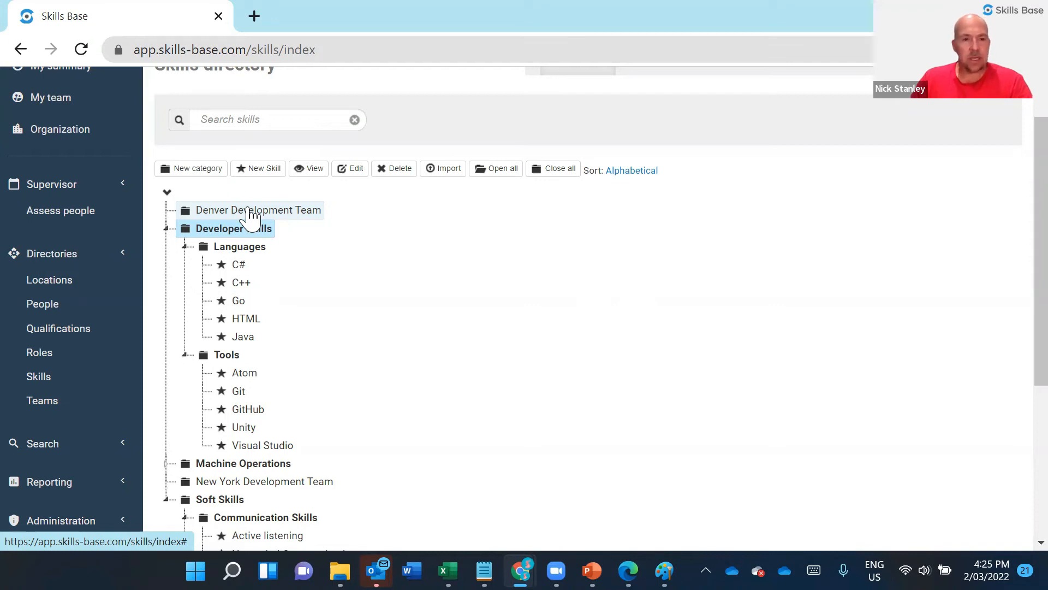
click(251, 212)
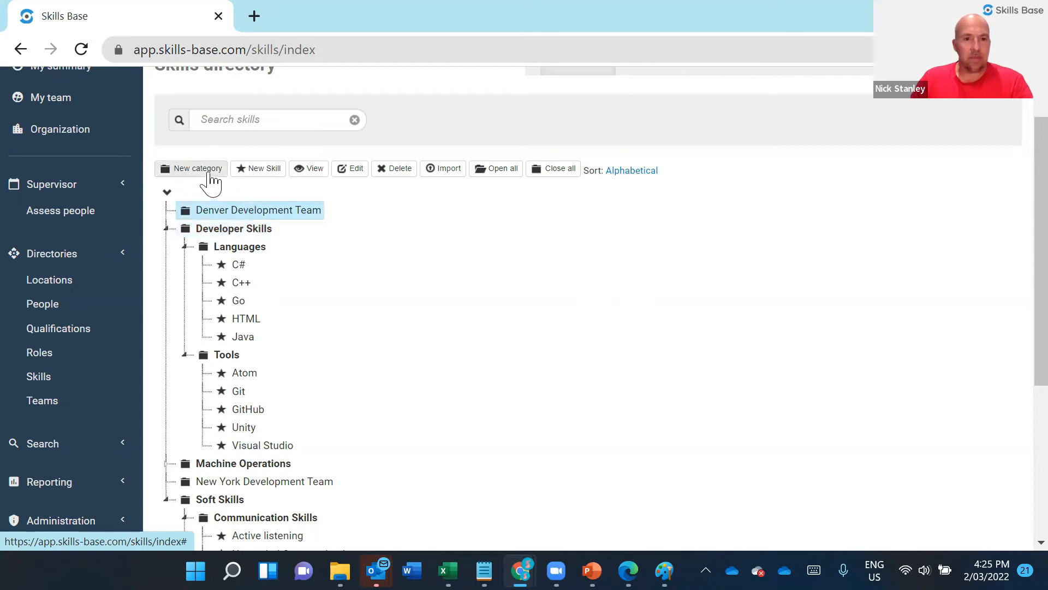
click(258, 169)
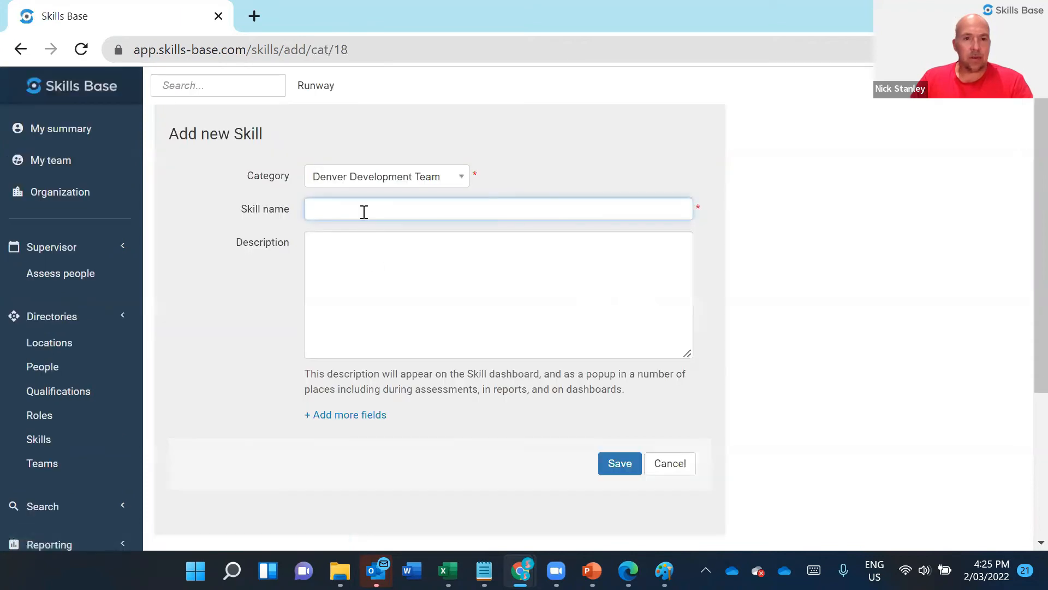
click(365, 212)
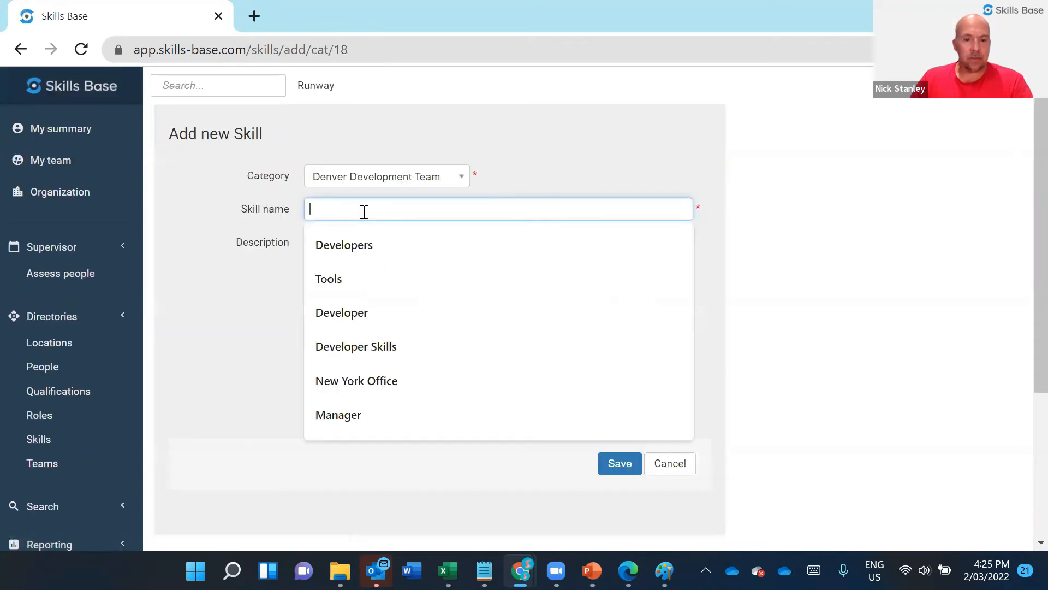
text(C++)
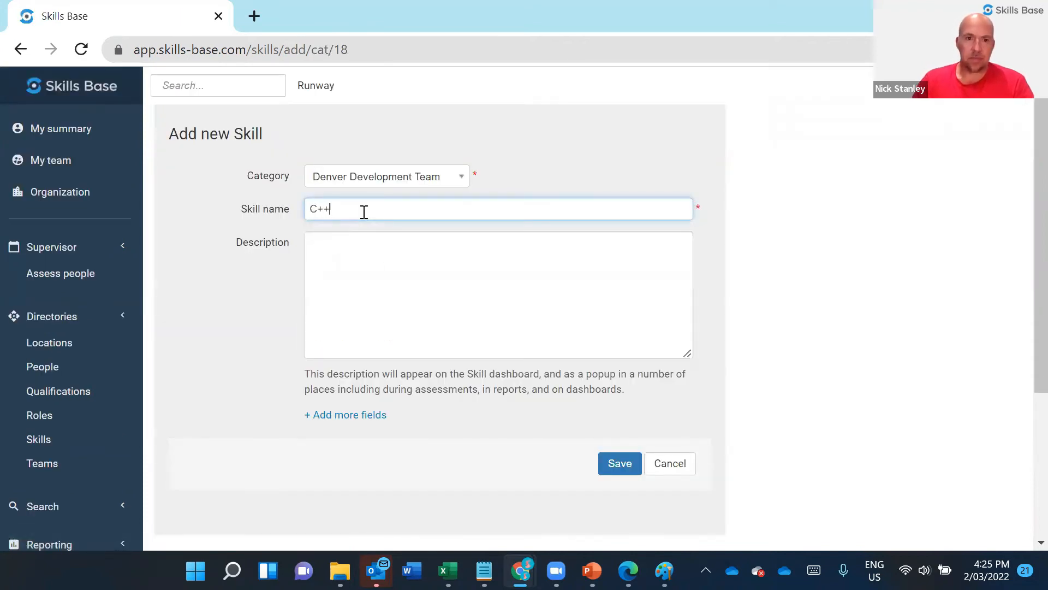
click(620, 464)
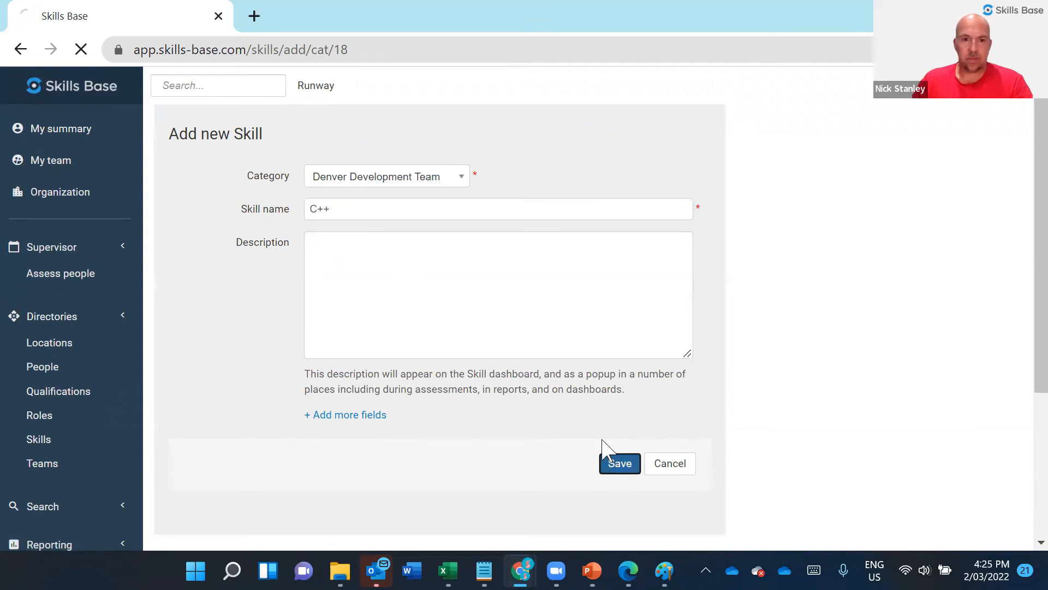